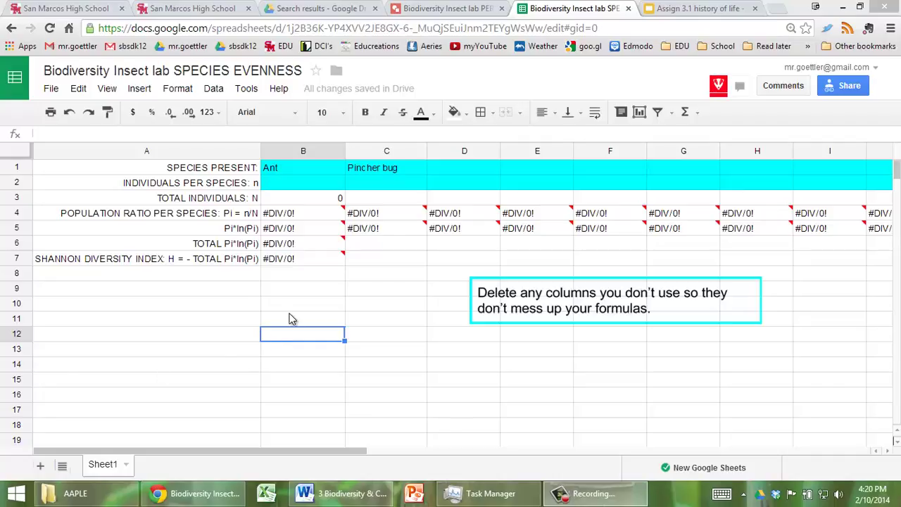
- Enter 5 individuals for Ant in B2 and 3 for Pincher bug in C2
click(392, 303)
click(316, 187)
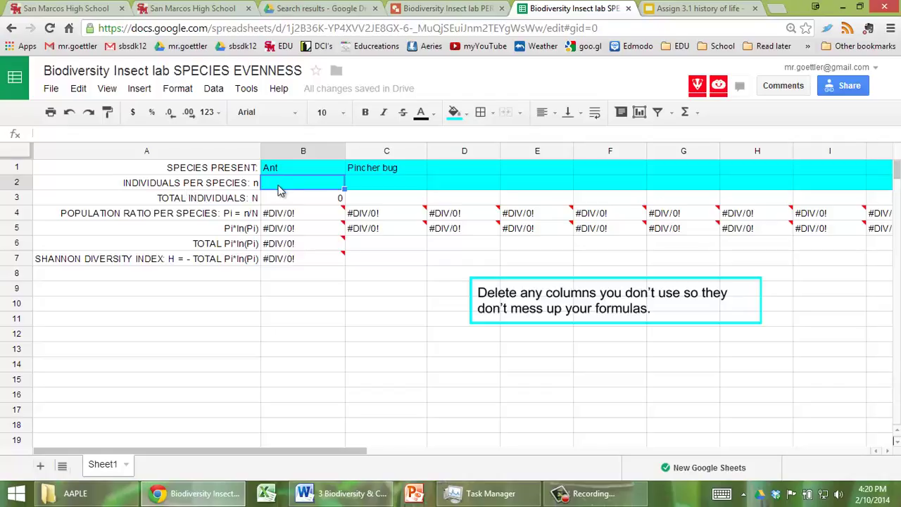
text(5)
click(374, 187)
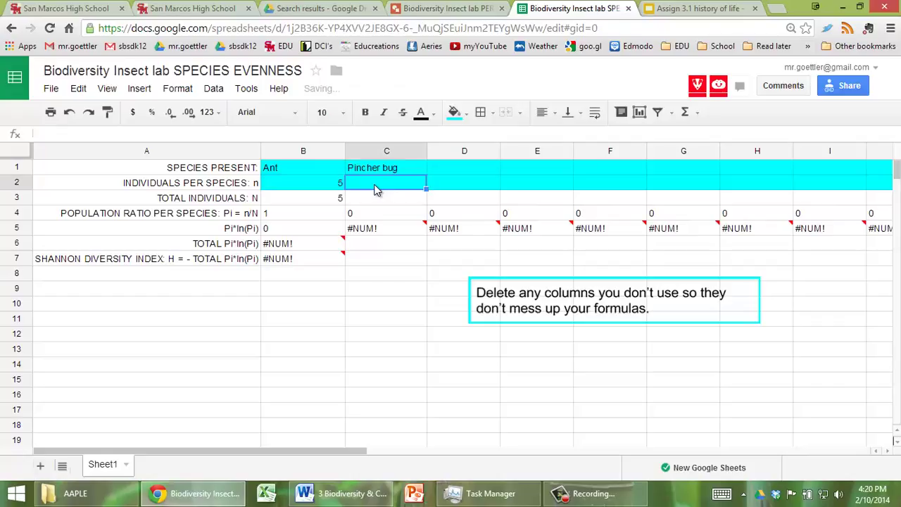
text(3)
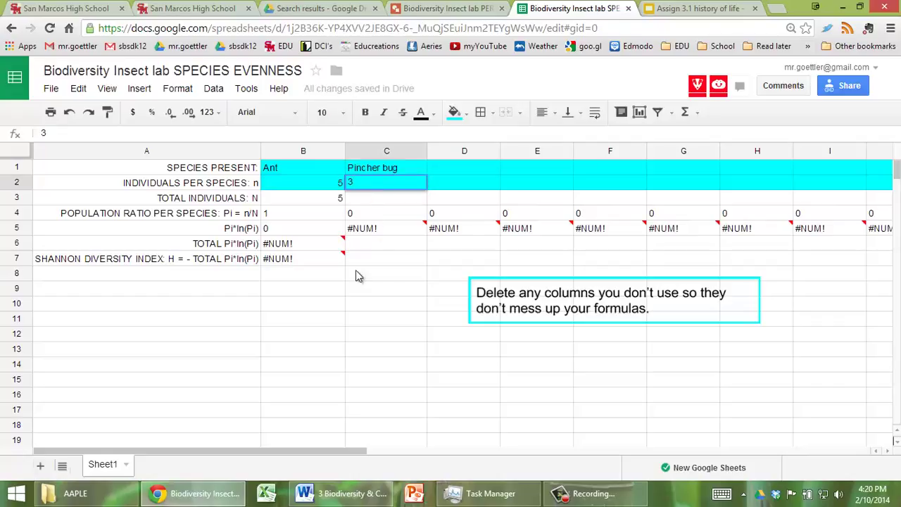
click(357, 273)
- Inspect the formulas for total individuals, population ratio and Pi*ln(Pi) in B3, B4 and B5, leaving them as they are
click(324, 201)
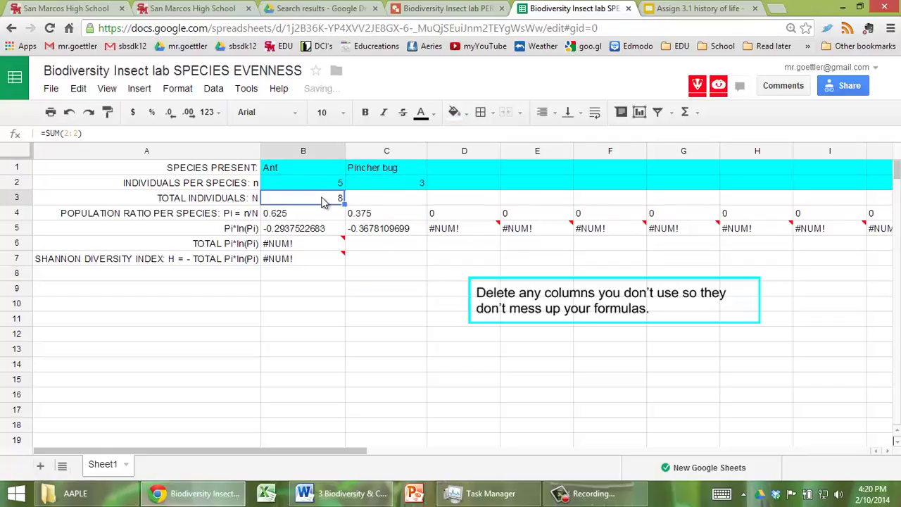
double_click(326, 201)
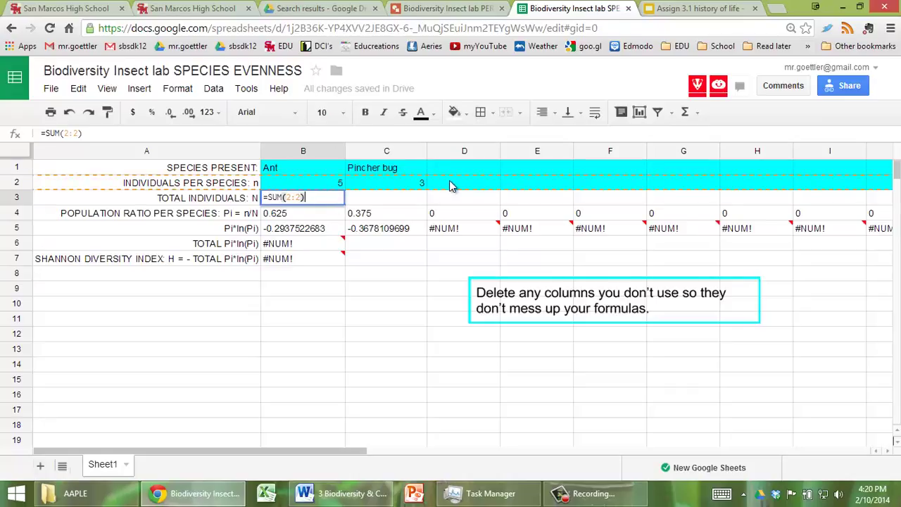
key(Return)
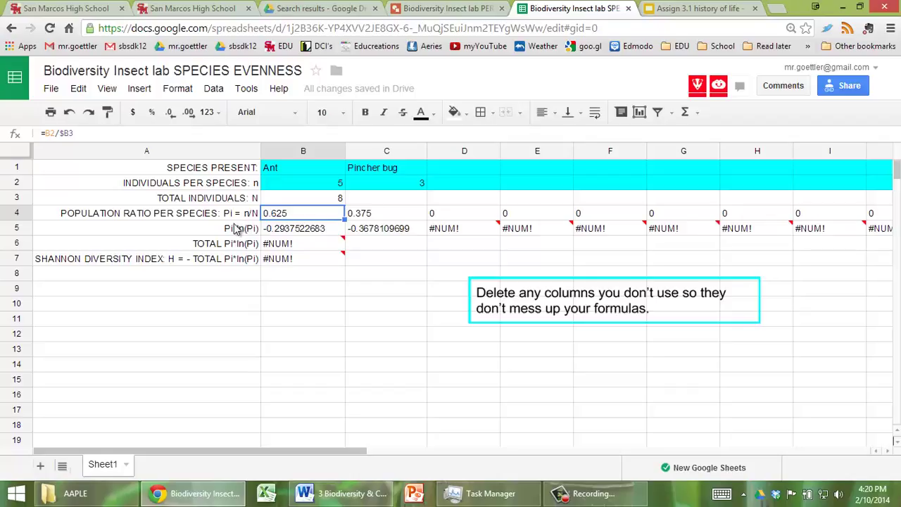
double_click(297, 213)
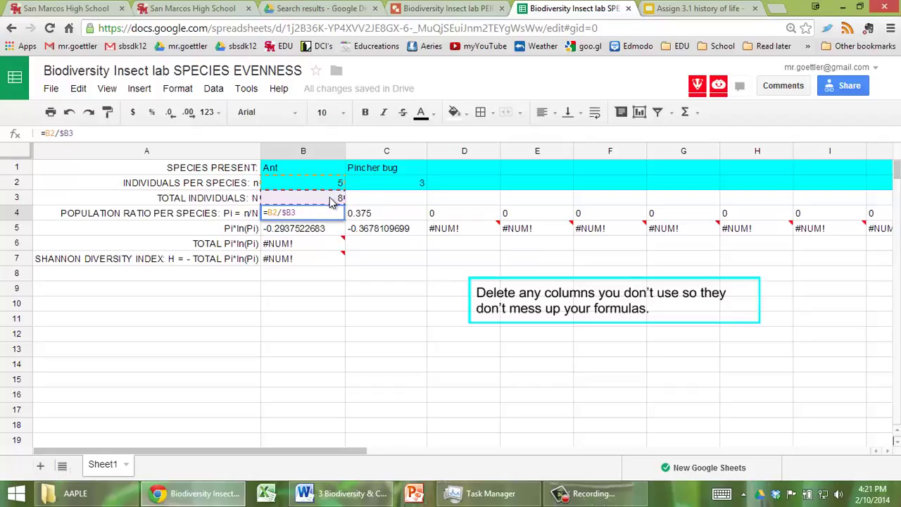
key(Return)
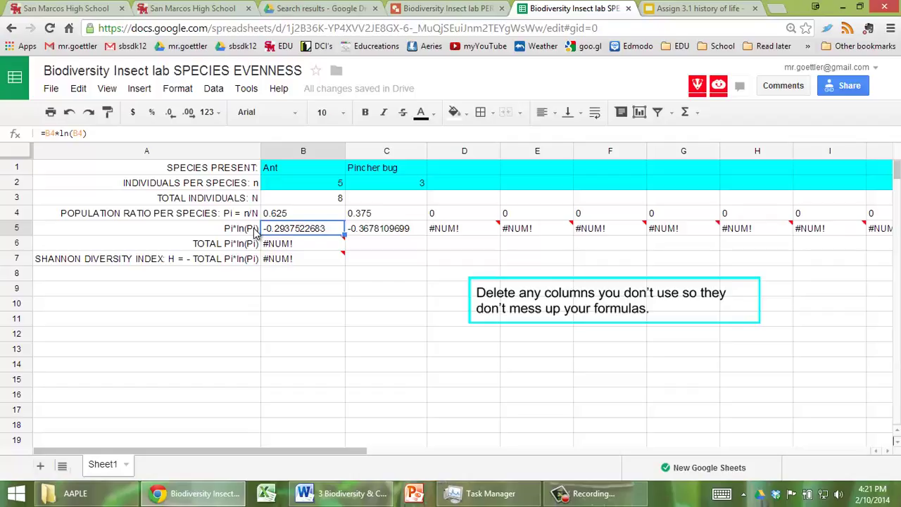
double_click(292, 234)
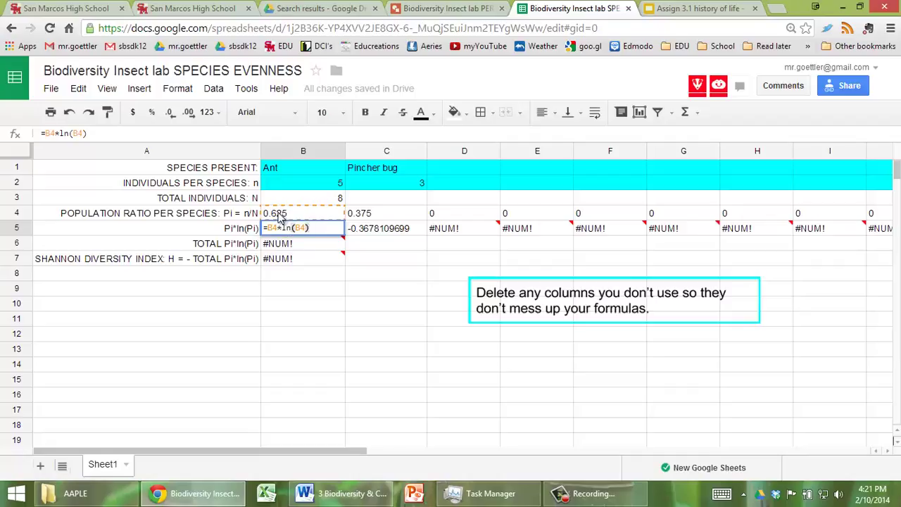
key(Return)
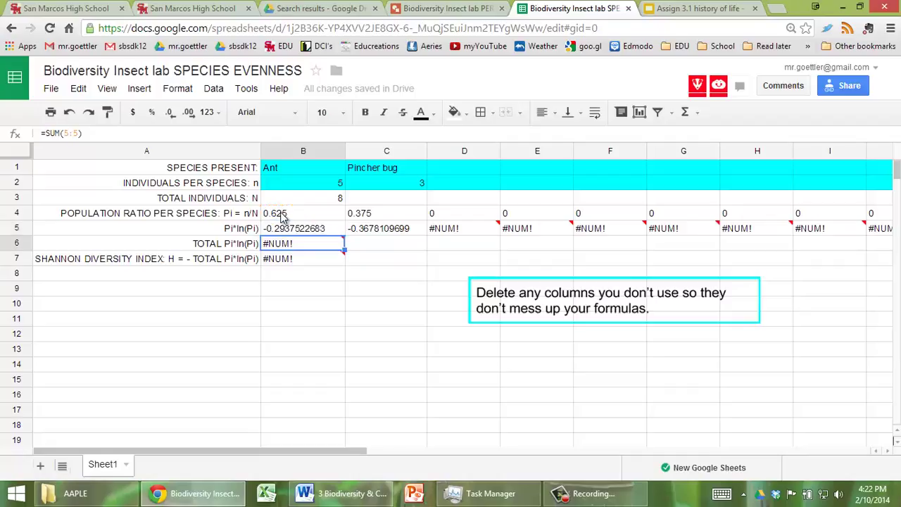
- Inspect the TOTAL Pi*ln(Pi) formula in B6 without changing it
click(326, 304)
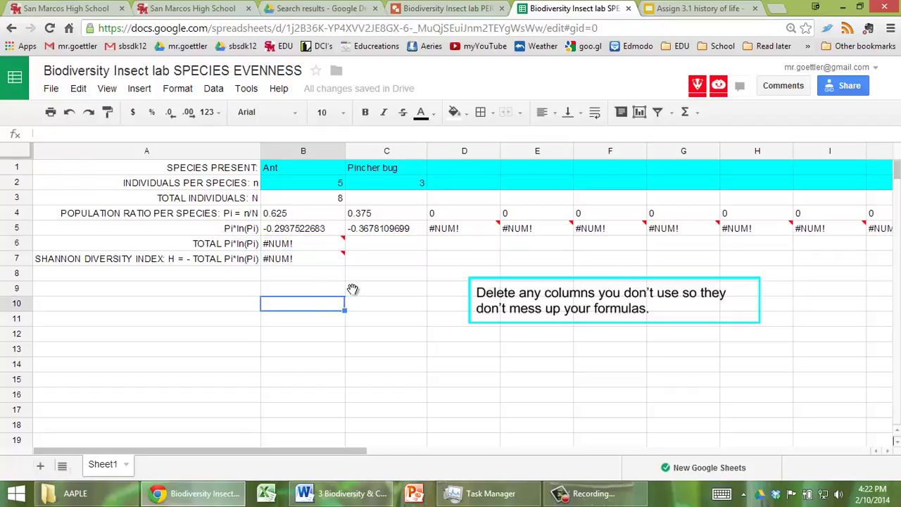
click(282, 244)
double_click(282, 243)
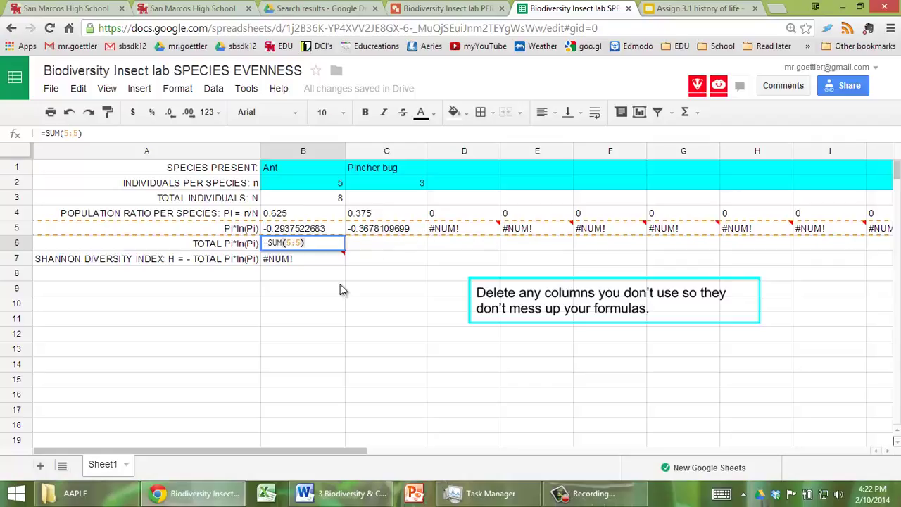
key(Escape)
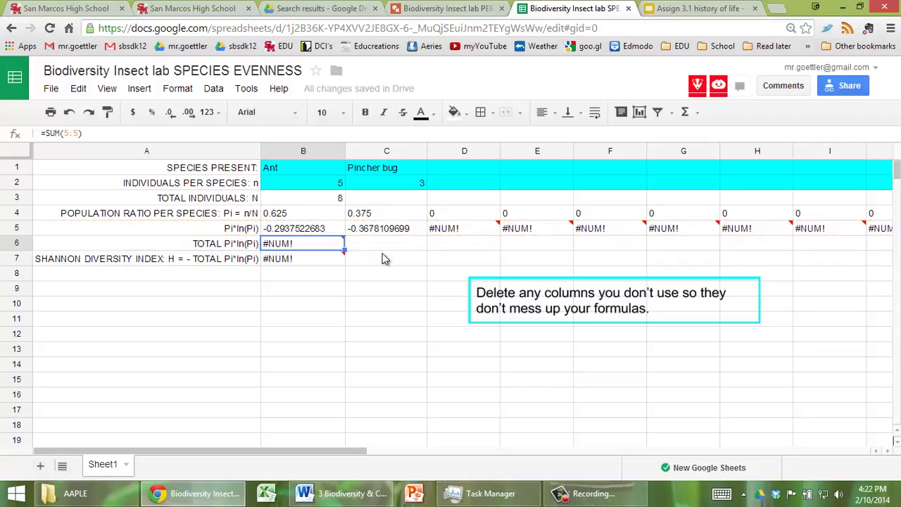
- Delete the unused species columns D through J
click(454, 219)
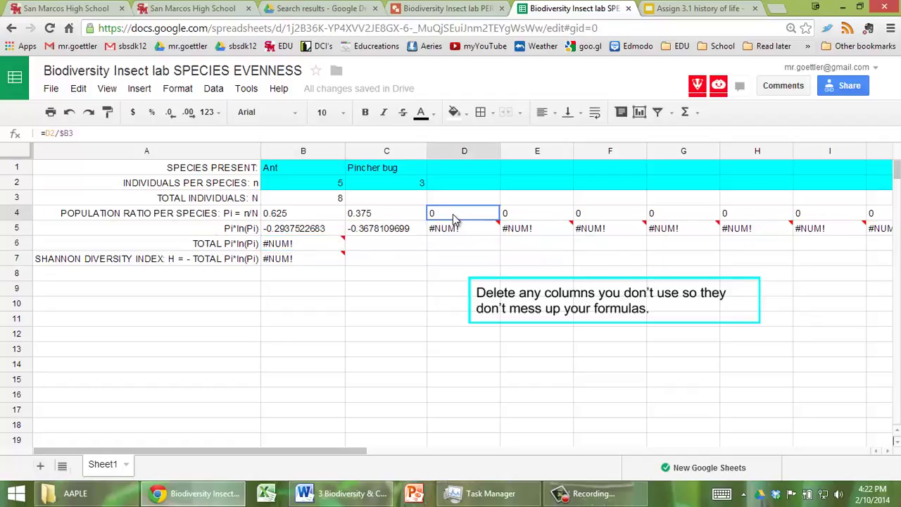
drag(491, 217, 556, 218)
click(450, 258)
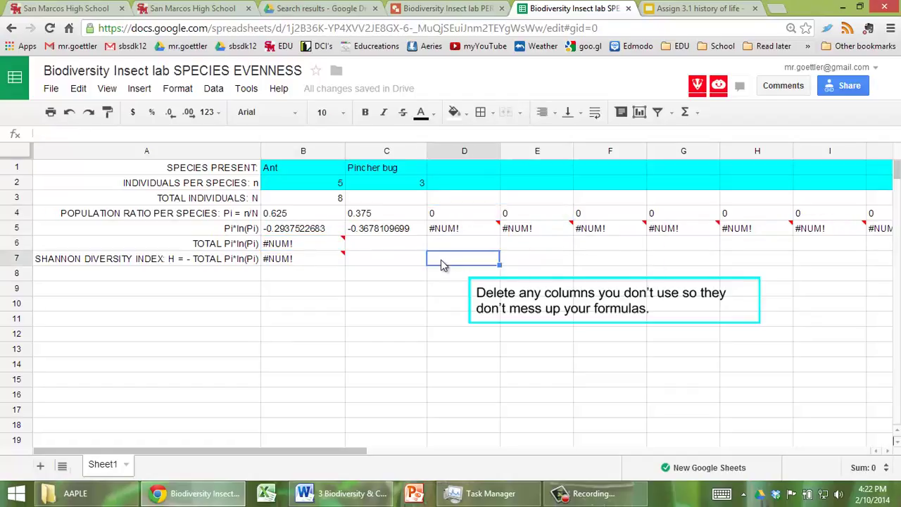
drag(463, 150, 654, 155)
right_click(655, 155)
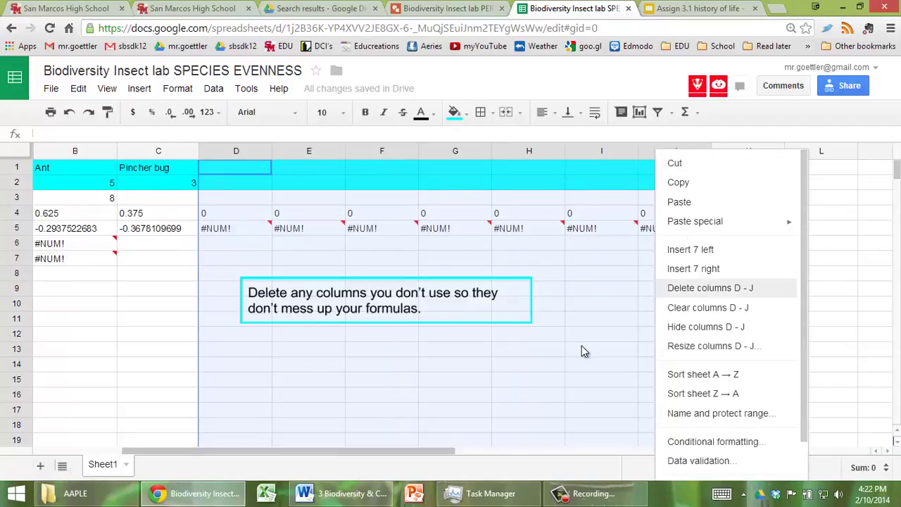
click(707, 288)
drag(452, 451, 302, 446)
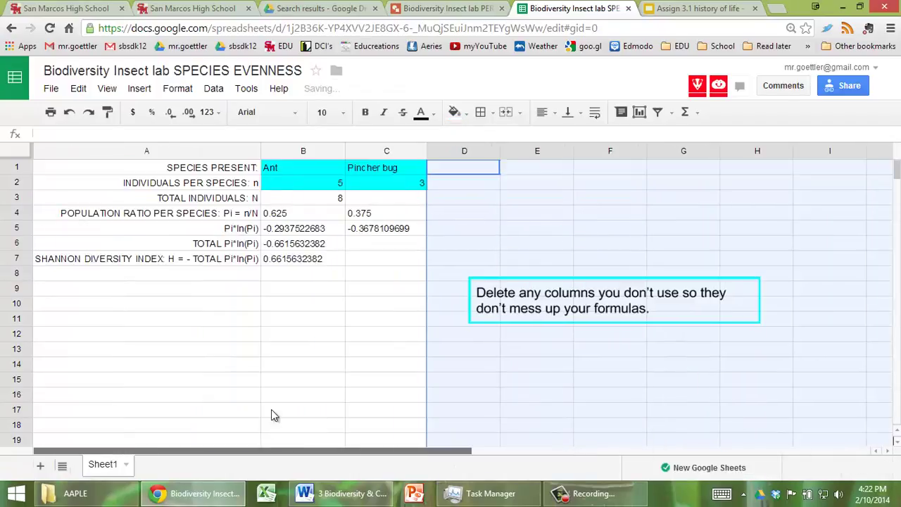
click(355, 264)
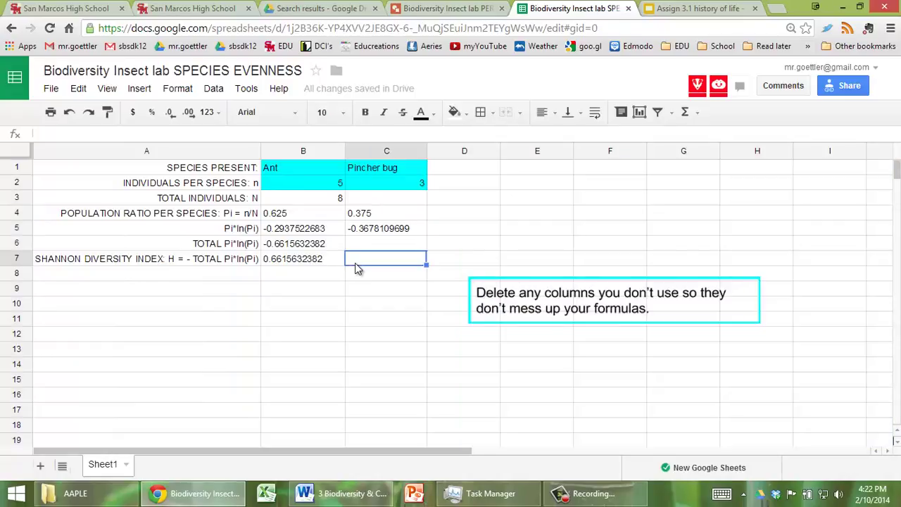
- Recheck the formula that sums the Pi*ln(Pi) row in B6
click(286, 244)
double_click(286, 243)
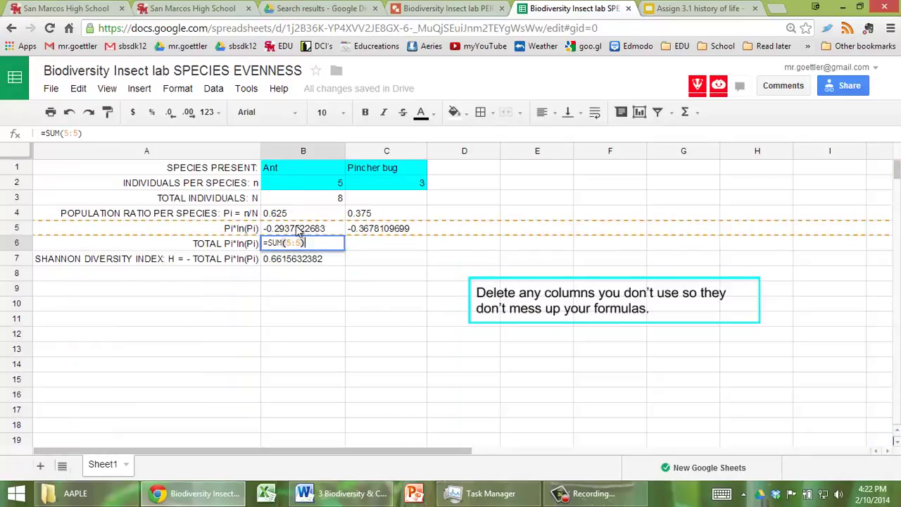
key(Escape)
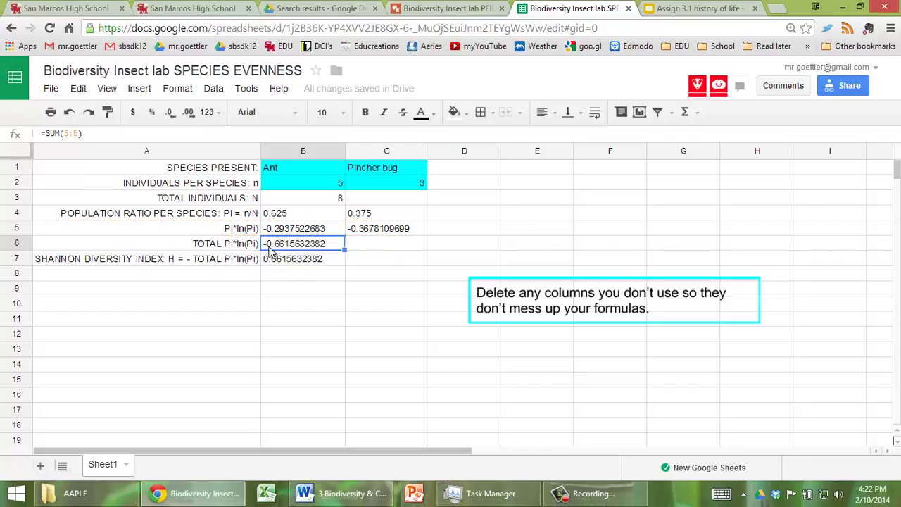
- Inspect the Shannon diversity index formula in B7 and make its result bold
key(ctrl+plus)
key(ctrl+plus)
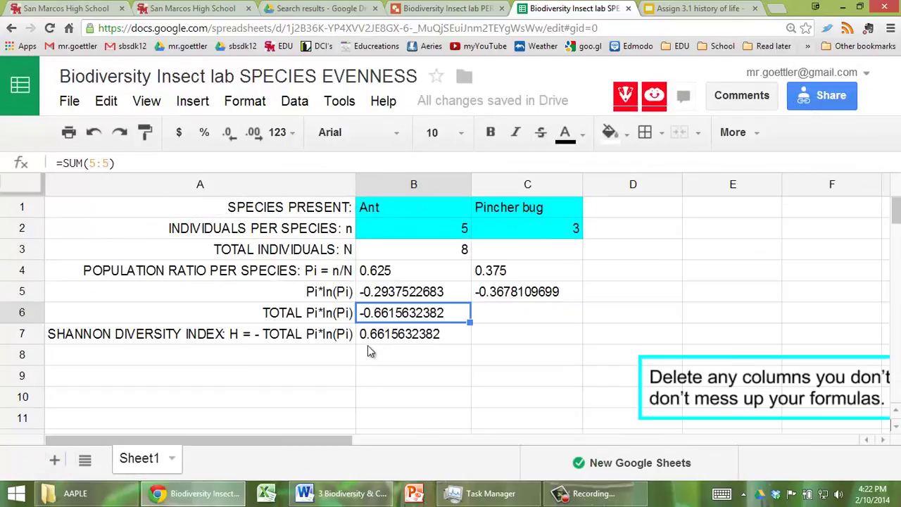
double_click(380, 335)
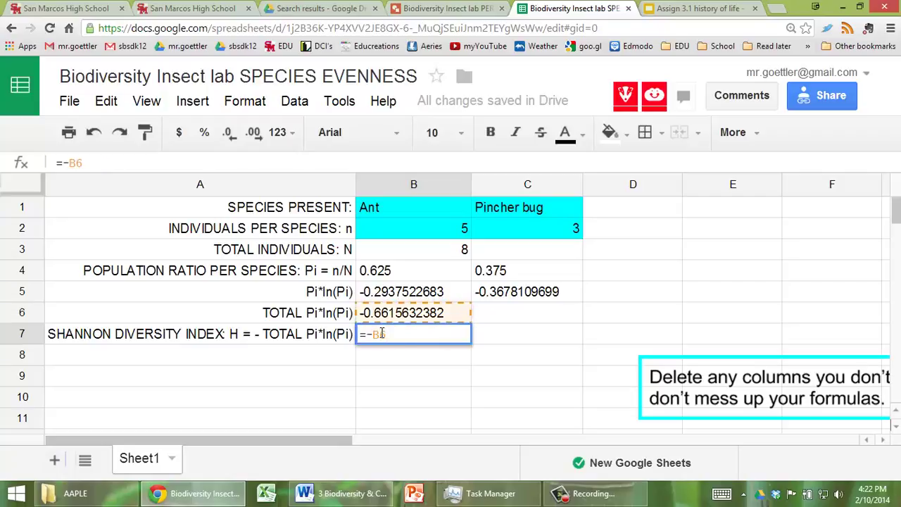
key(Escape)
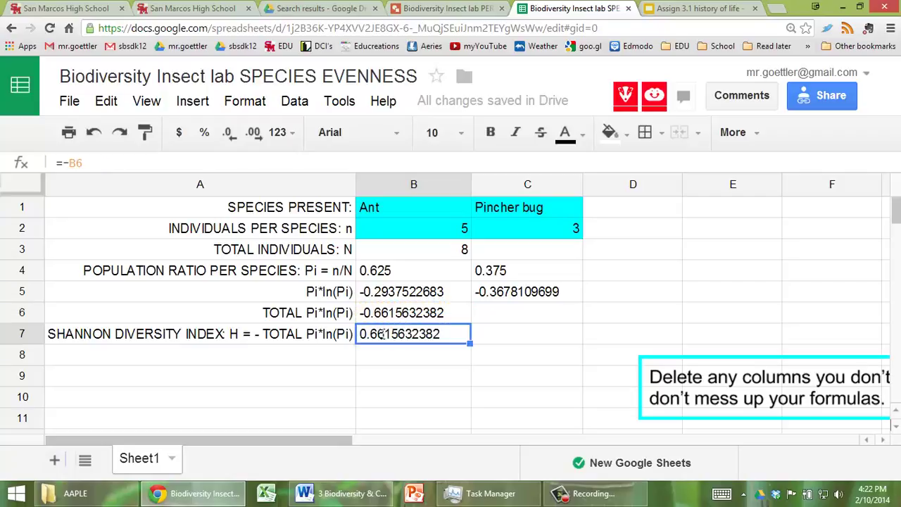
key(ctrl+b)
click(398, 366)
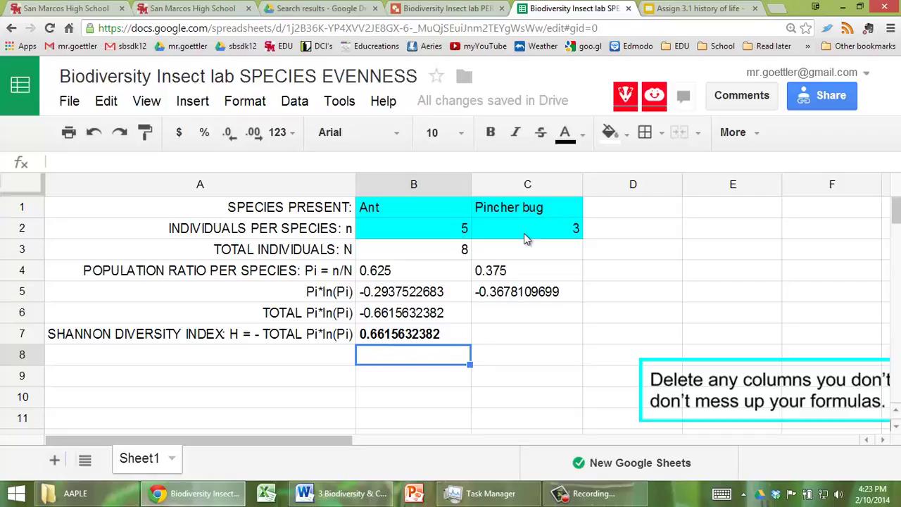
- Set the Pincher bug count in C2 to 5
click(578, 228)
double_click(576, 228)
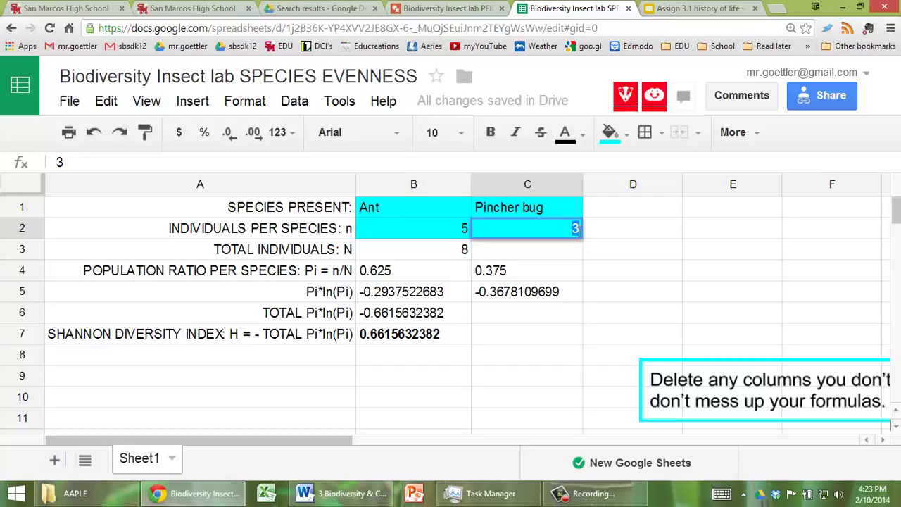
text(5)
key(Return)
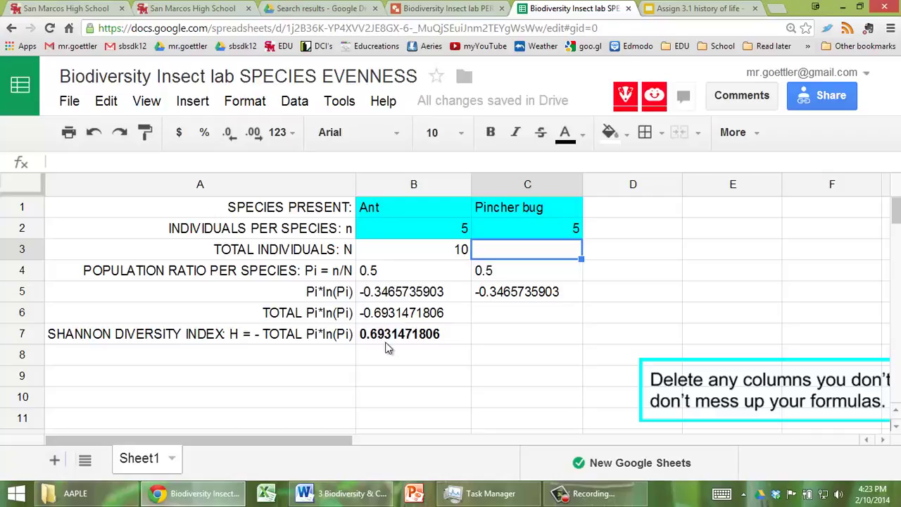
- Switch the Pincher bug count to 3 and back to 5 to compare the diversity index
key(Up)
text(3)
key(Return)
key(Up)
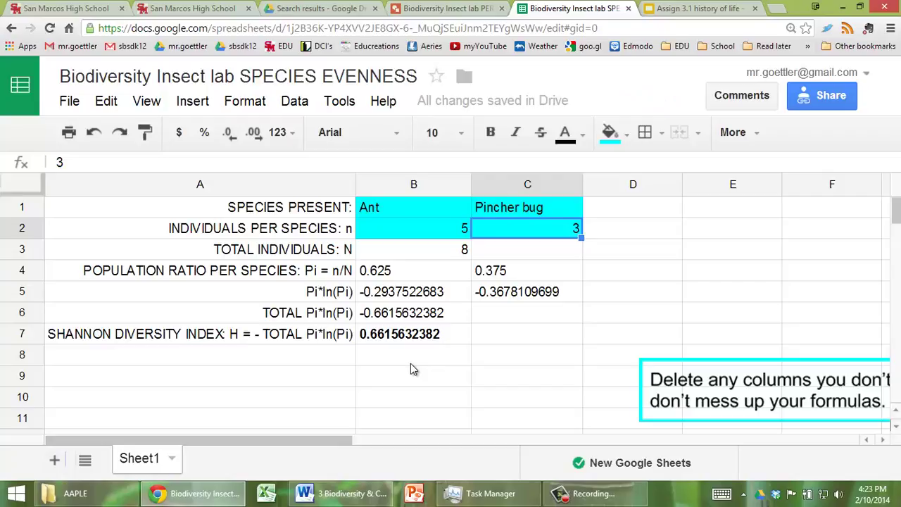
text(5)
key(Return)
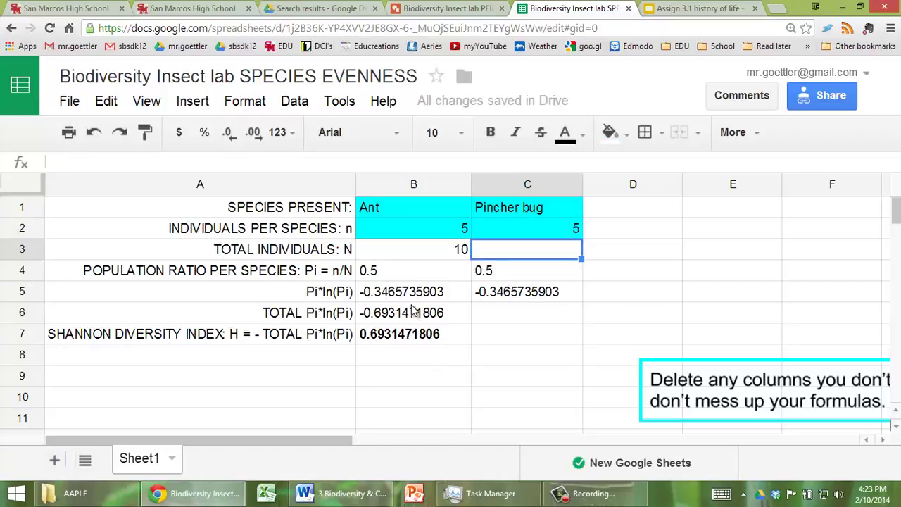
- Clear the Pincher bug count in C2 and set the Ant count in B2 to 1
click(535, 227)
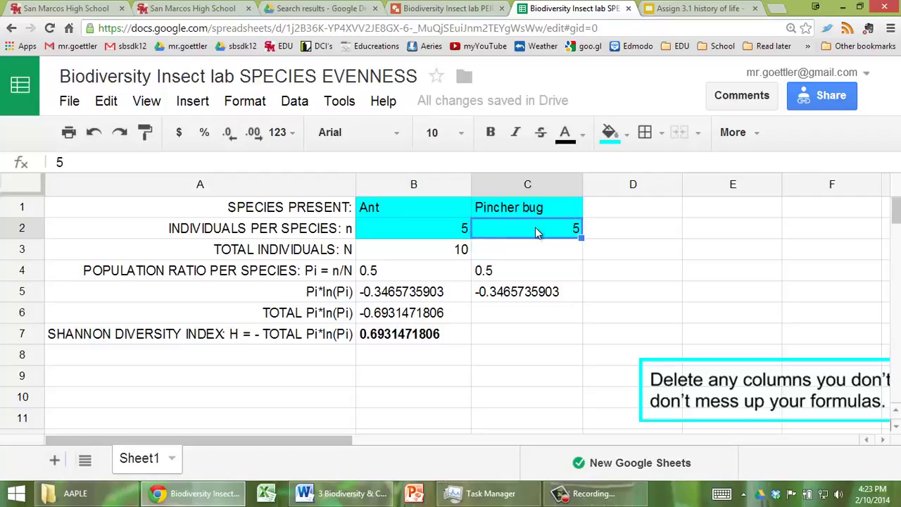
key(Delete)
click(461, 229)
text(1)
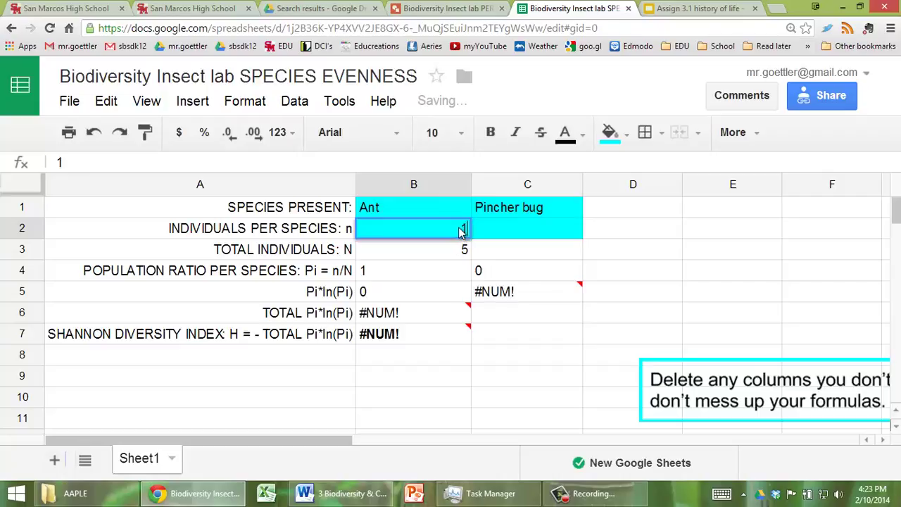
key(Return)
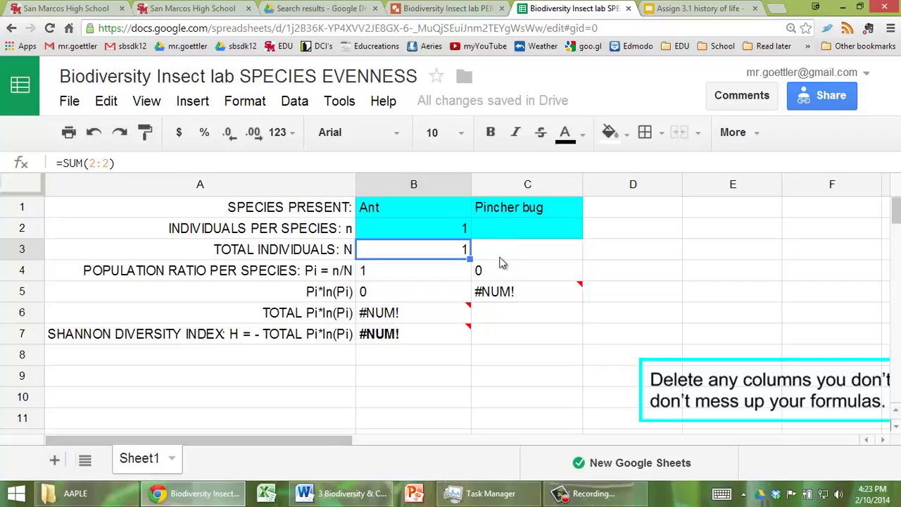
- Try to delete the Pincher bug column C
click(501, 186)
right_click(501, 185)
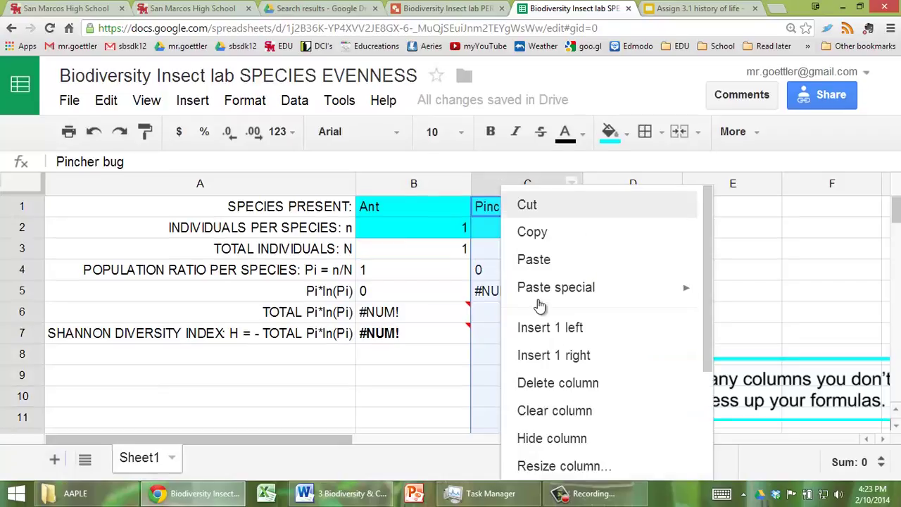
click(549, 384)
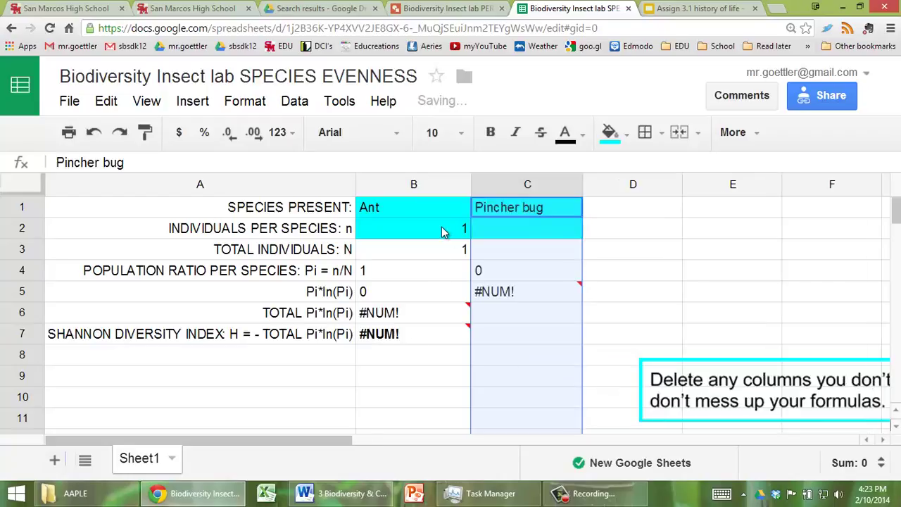
- Set the individual counts for both Ant and Pincher bug to 10 in row 2
click(442, 230)
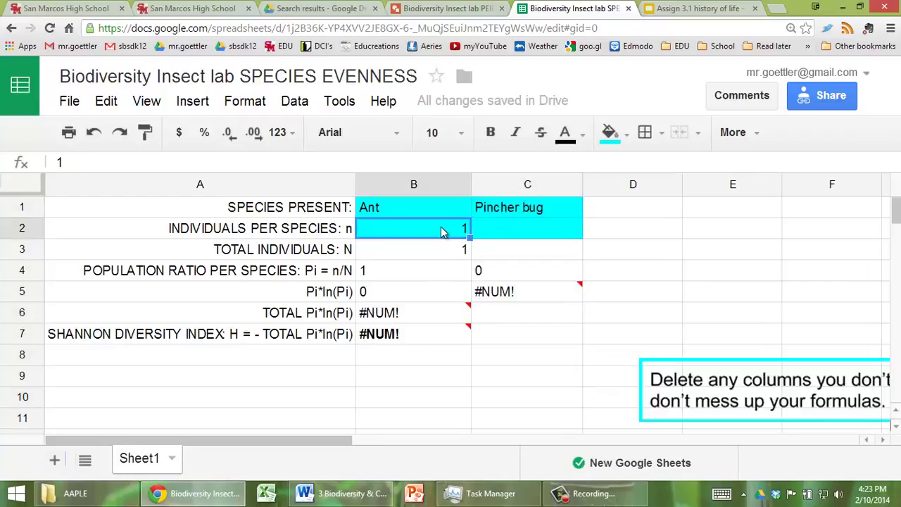
text(10)
key(Tab)
text(10)
key(Return)
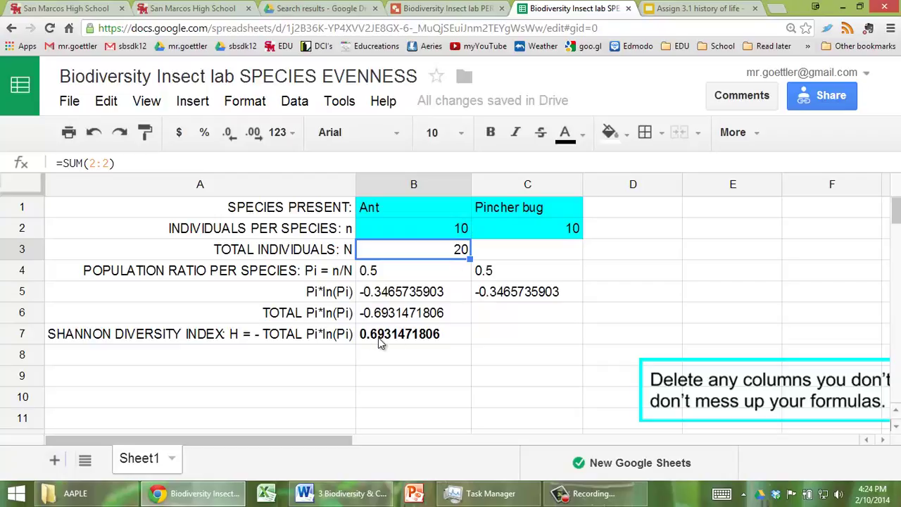
- Set the individual counts for both Ant and Pincher bug to 20 in row 2
click(446, 231)
double_click(446, 229)
key(BackSpace)
key(BackSpace)
text(20)
click(535, 229)
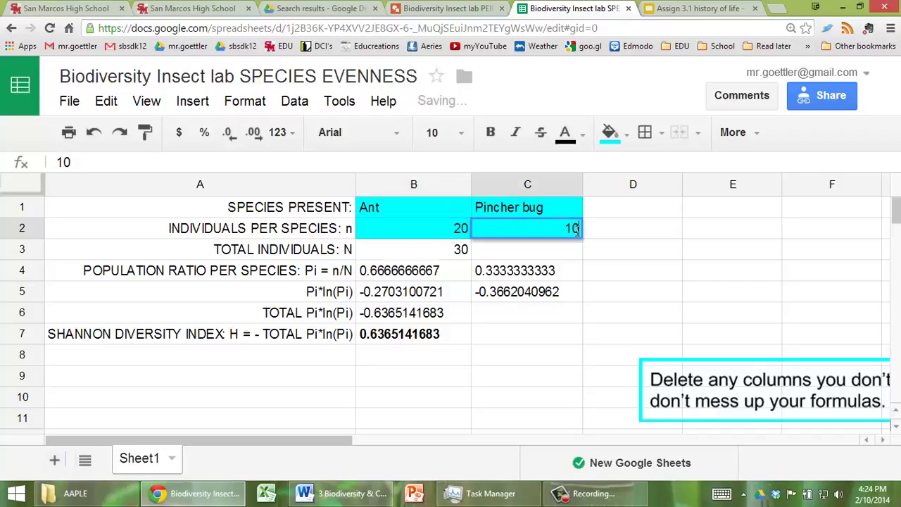
double_click(571, 229)
text(20)
key(Return)
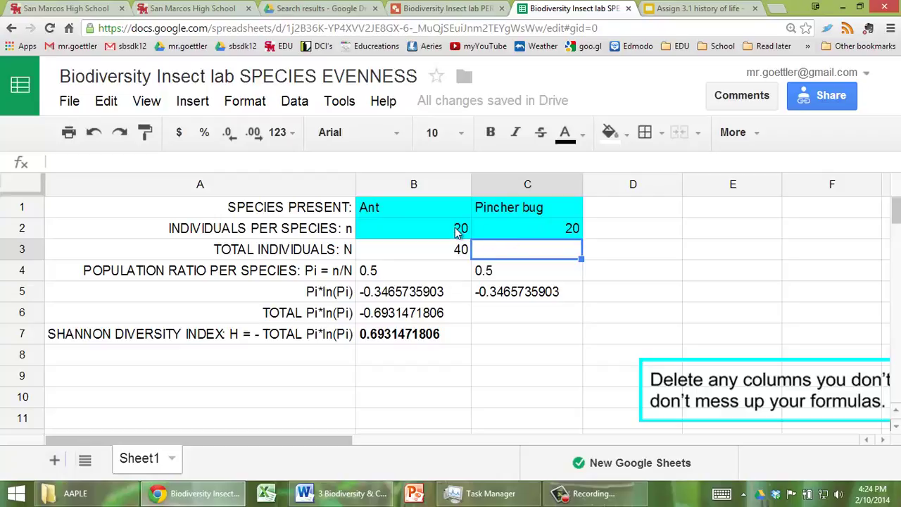
- Add Spider as a third species in cell D1
click(627, 216)
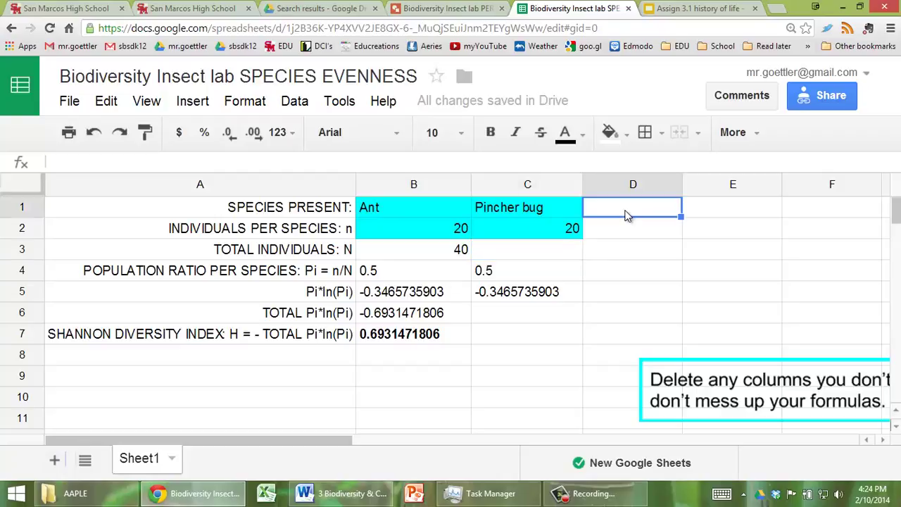
text(Spider)
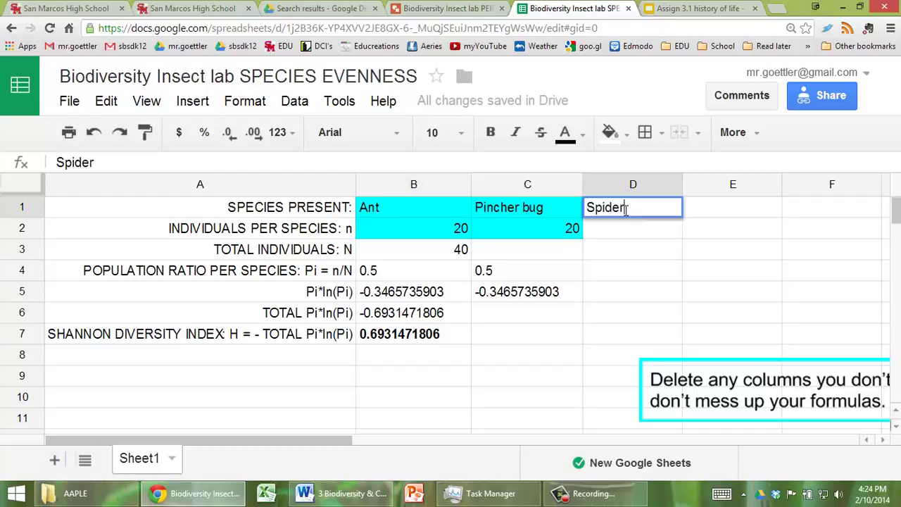
key(Return)
- Set the individuals per species in row 2 to 10 for Ant, 5 for Pincher bug and 1 for Spider
click(447, 235)
text(10)
click(516, 228)
text(5)
click(610, 231)
text(1)
click(613, 294)
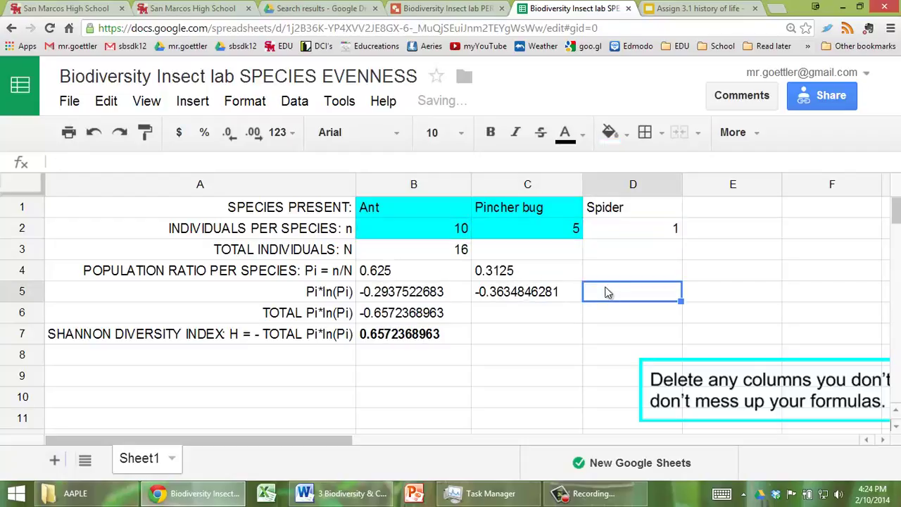
- Extend the population ratio and Pi*ln(Pi) formulas in rows 4 and 5 from column C to the Spider column D
drag(546, 272, 668, 302)
click(537, 336)
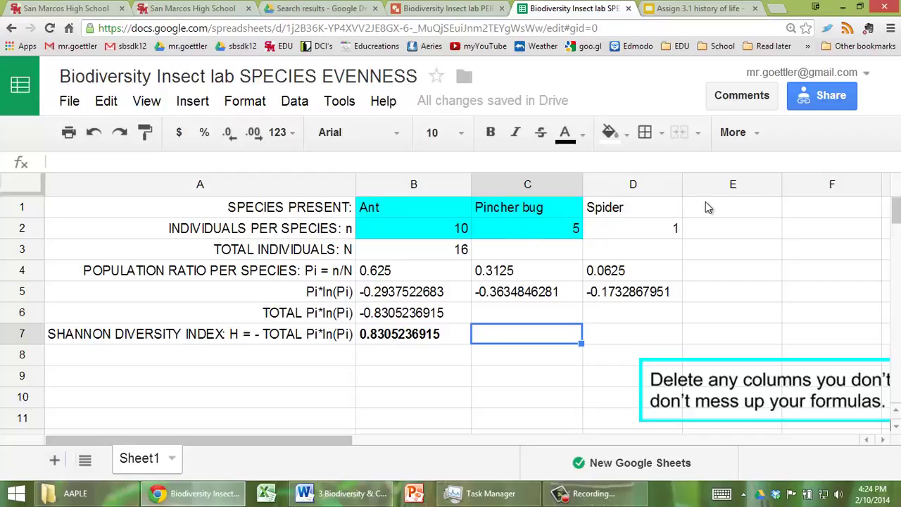
drag(654, 208, 664, 225)
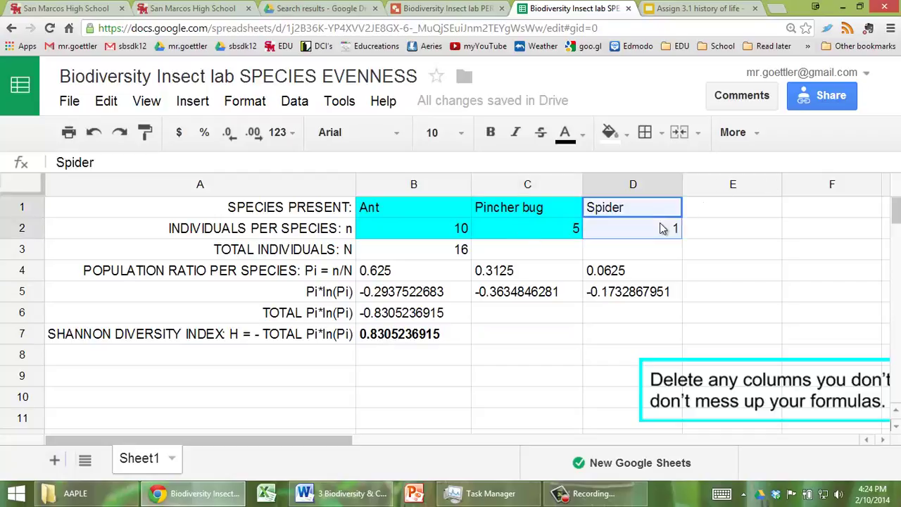
- Add Rolly-polly with 4 individuals in column E and extend the row 4 and 5 formulas from column D to it
click(730, 216)
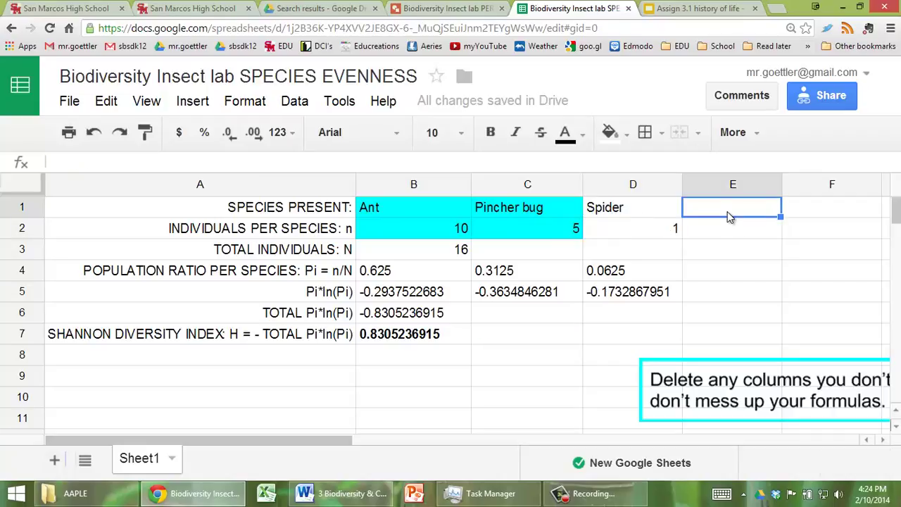
text(Rolly-p)
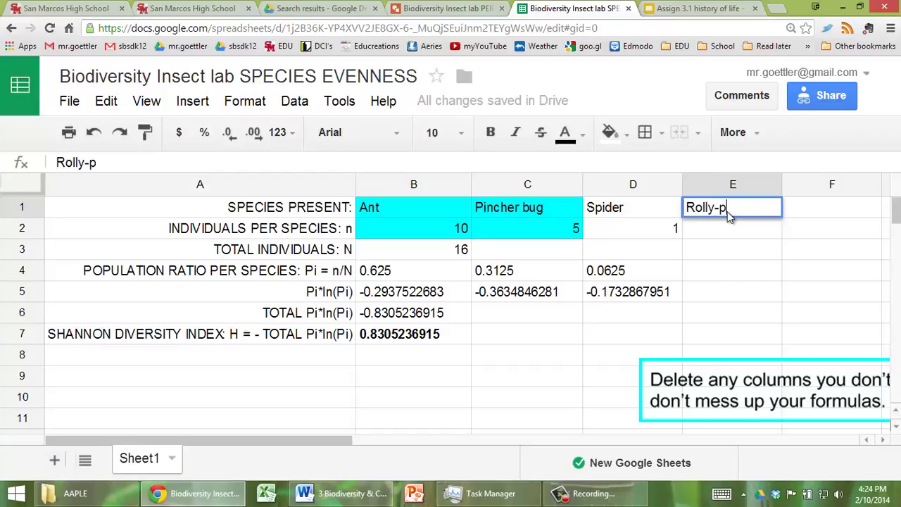
text(olly)
key(Return)
text(4)
key(Return)
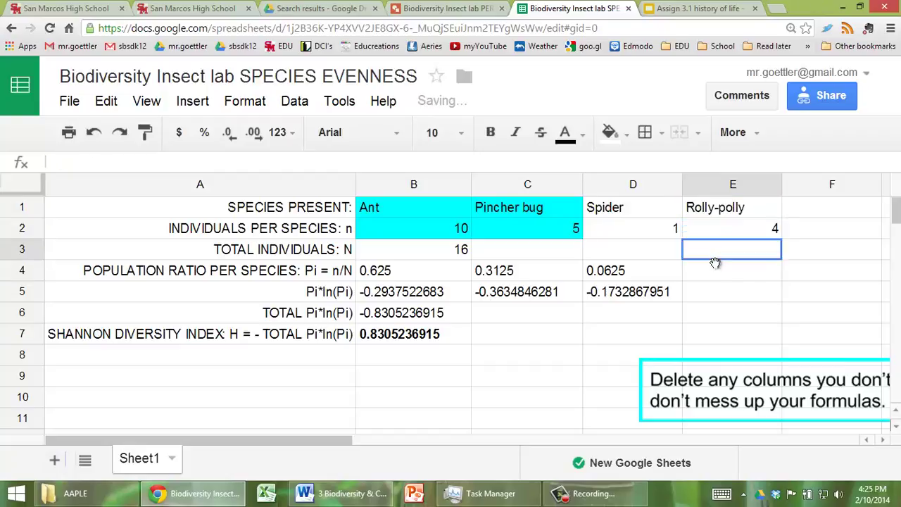
drag(633, 271, 731, 300)
click(441, 354)
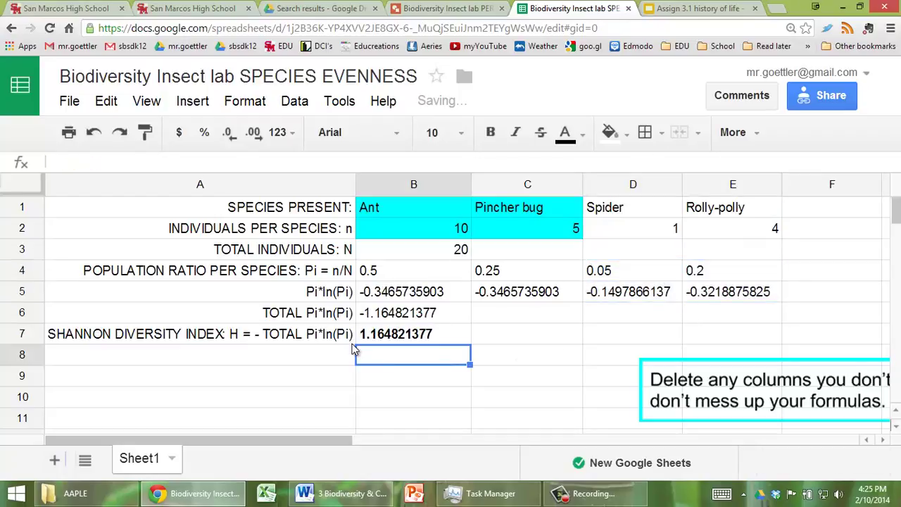